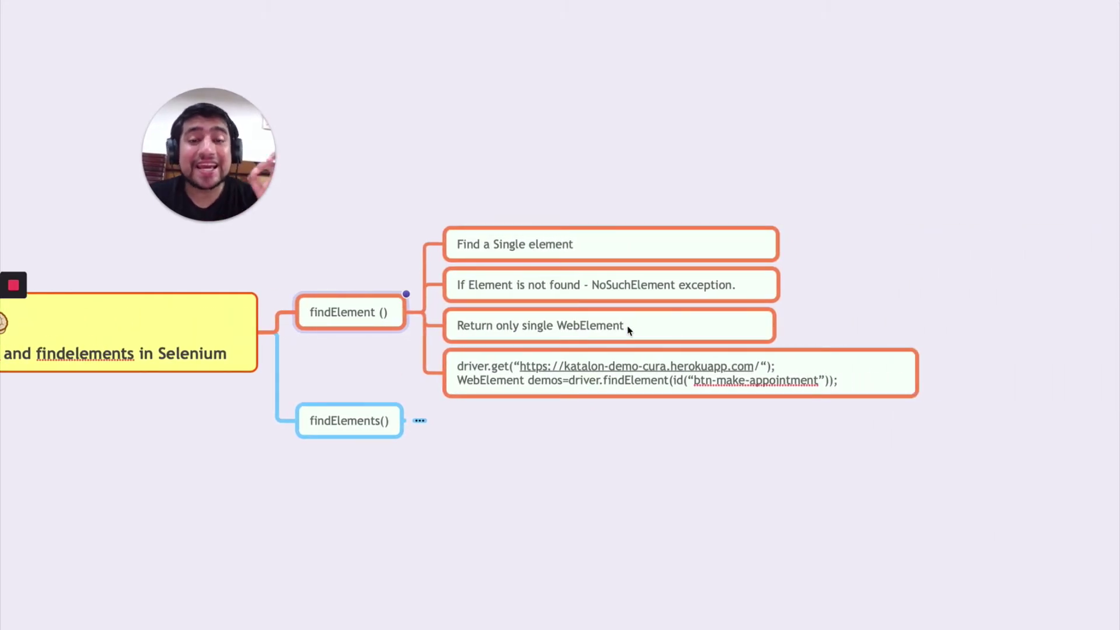
Select the 'Find a Single element' note and move over to the CURA Healthcare page
click(572, 253)
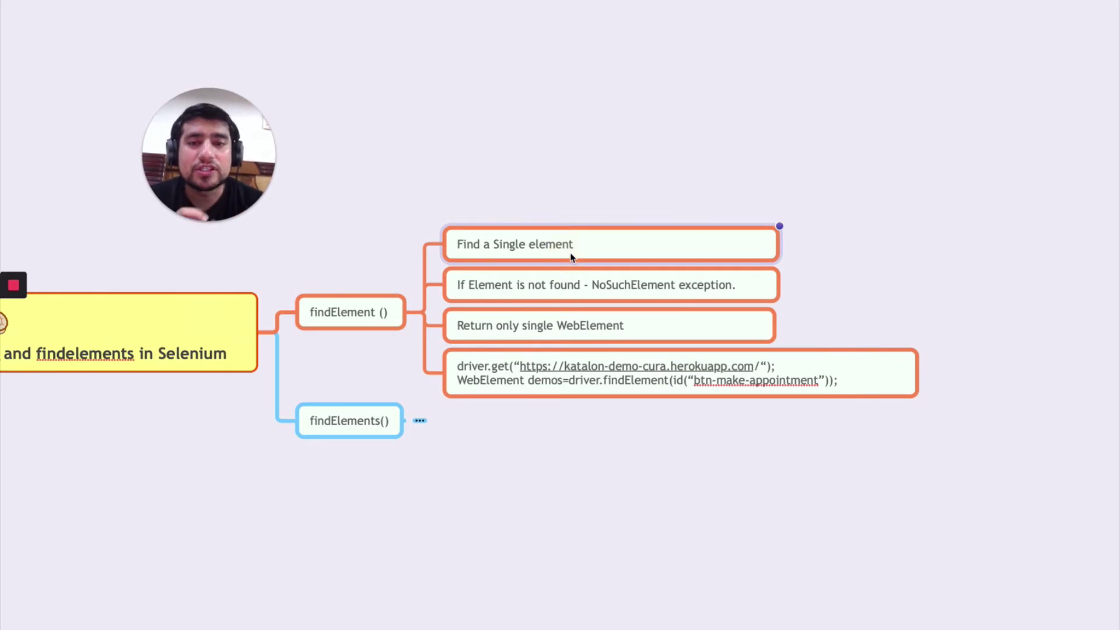
key(ctrl+Left)
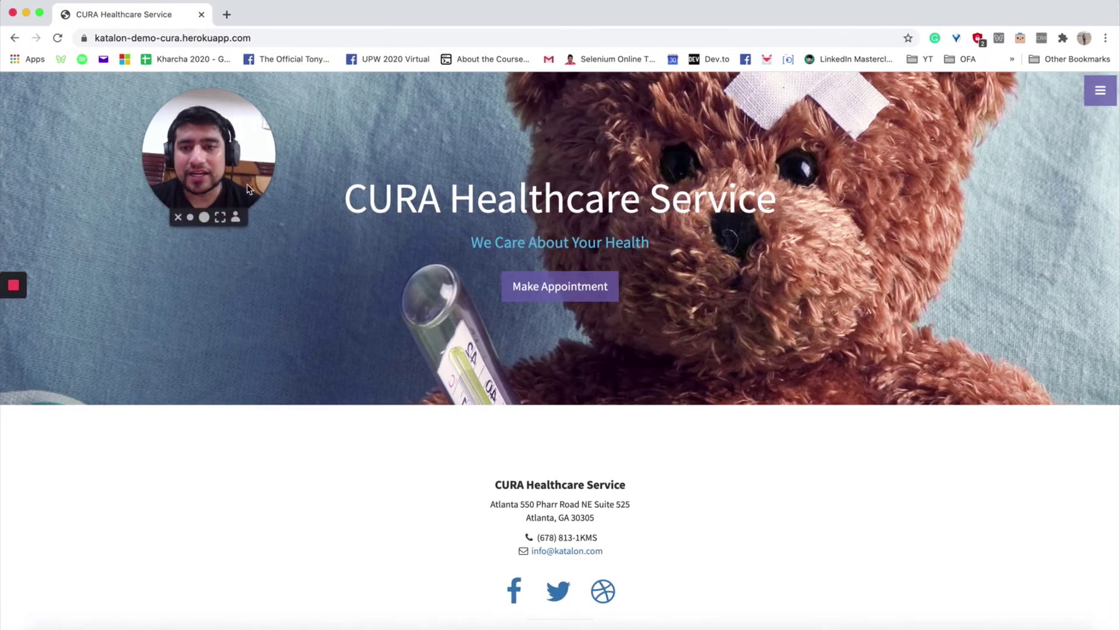
Open Chrome DevTools beside the CURA Healthcare page
drag(208, 163, 963, 188)
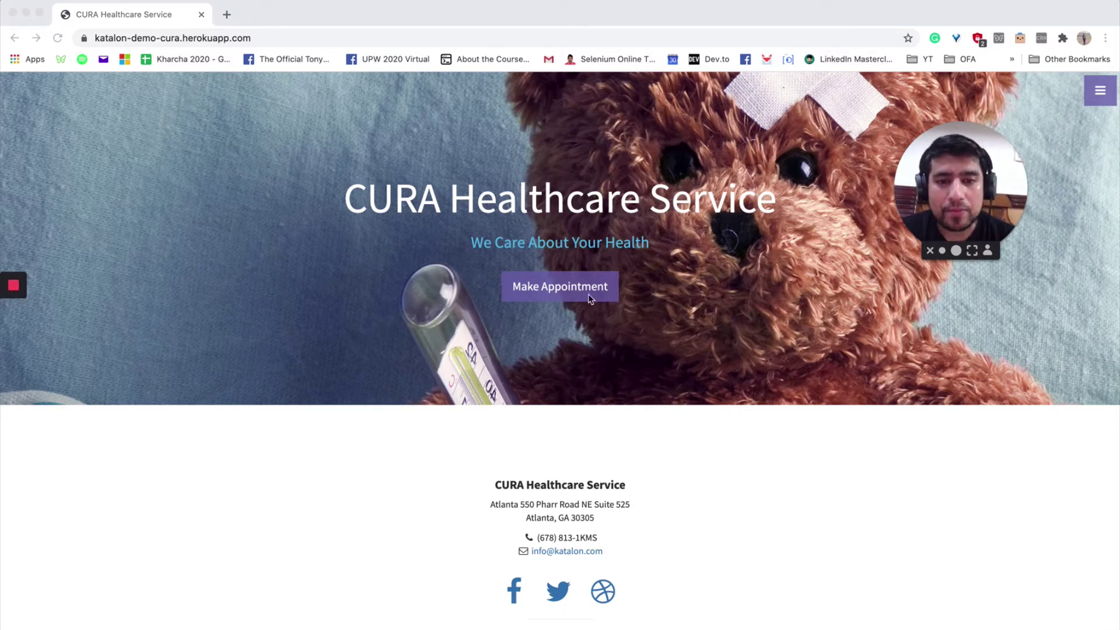
click(612, 315)
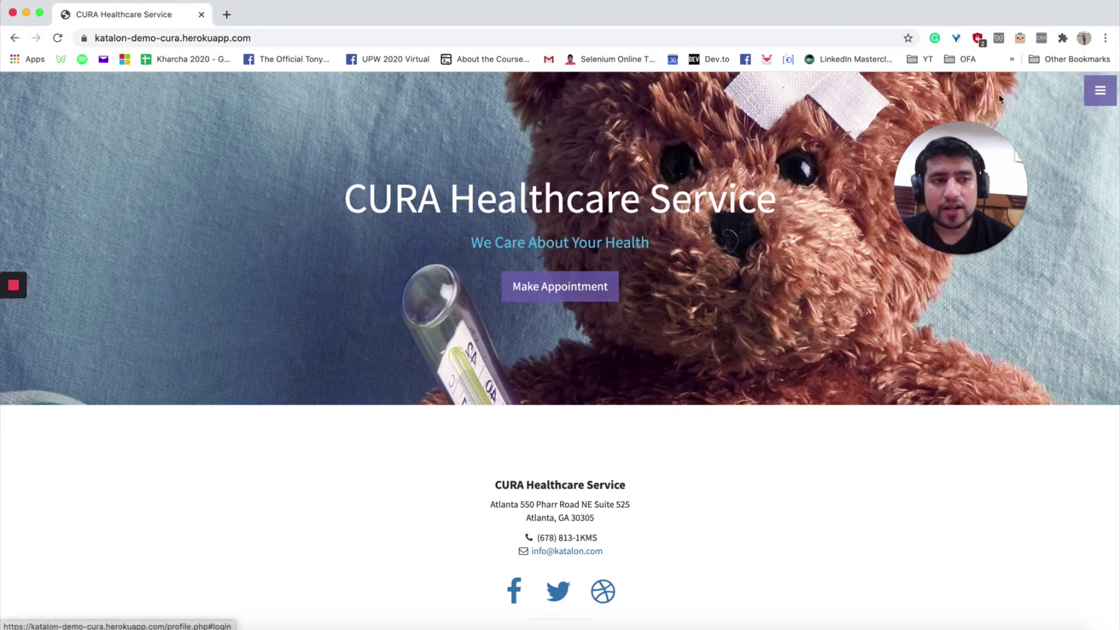
click(1105, 37)
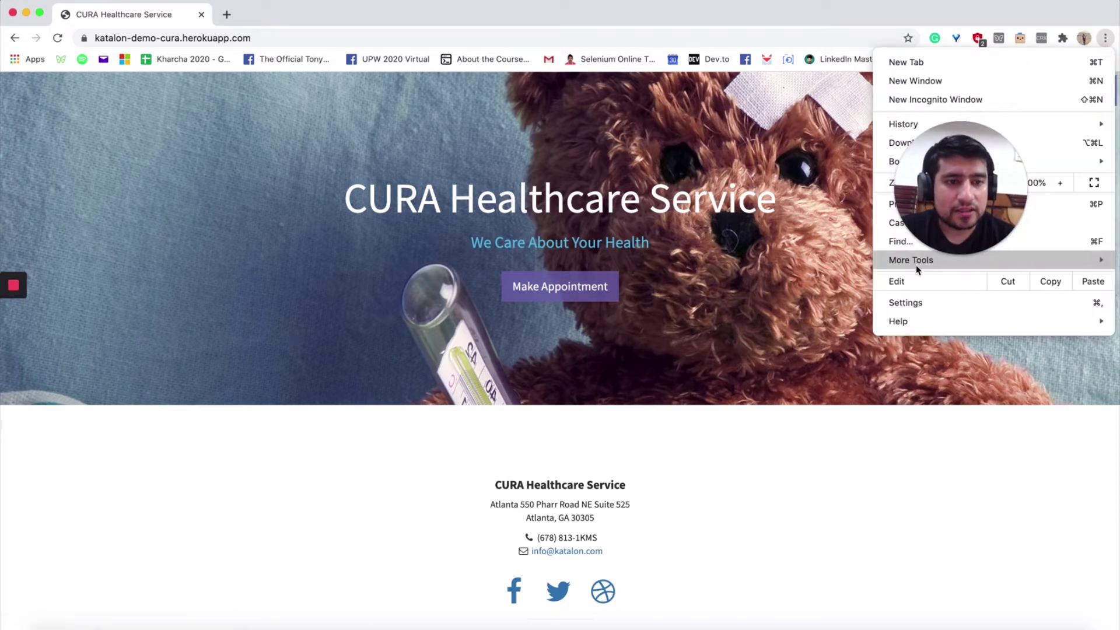
click(748, 366)
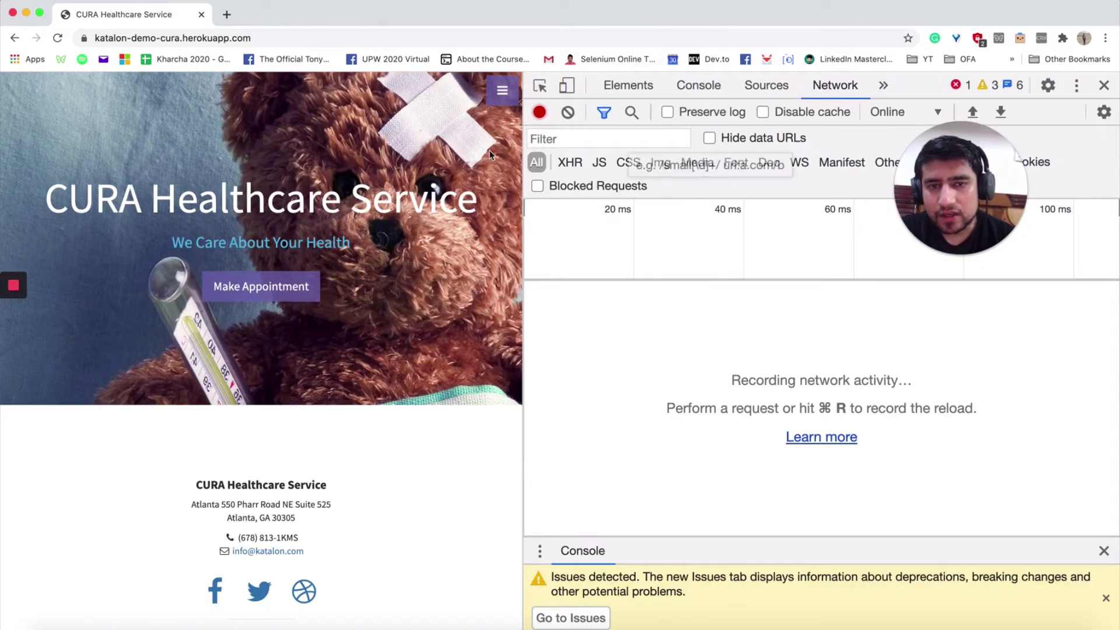
Turn on DevTools element-picking mode over the CURA page
click(539, 87)
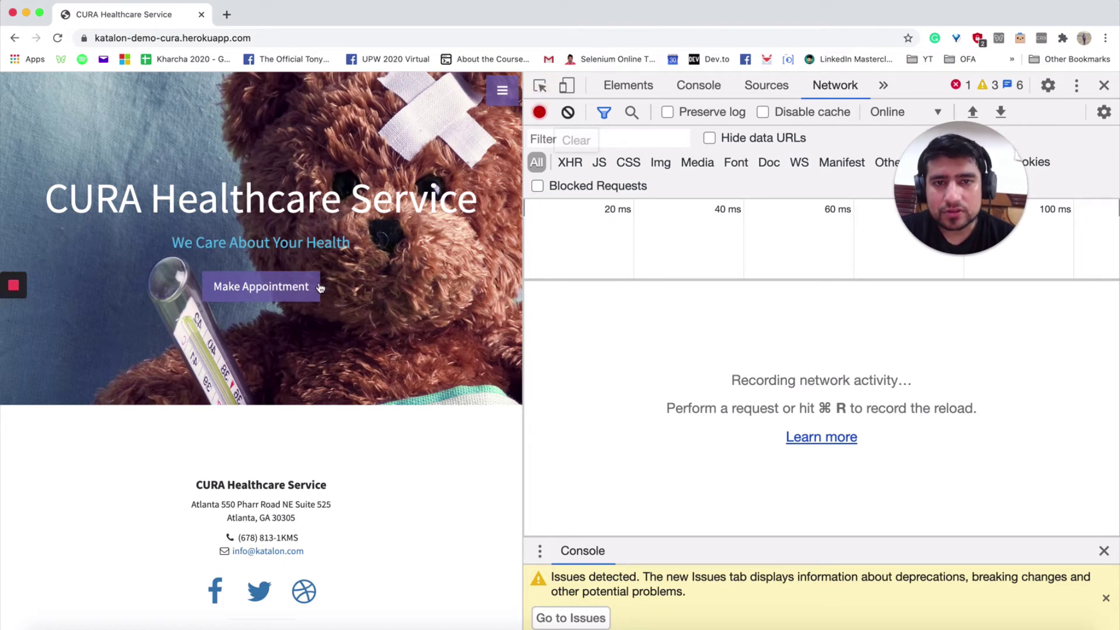
click(539, 86)
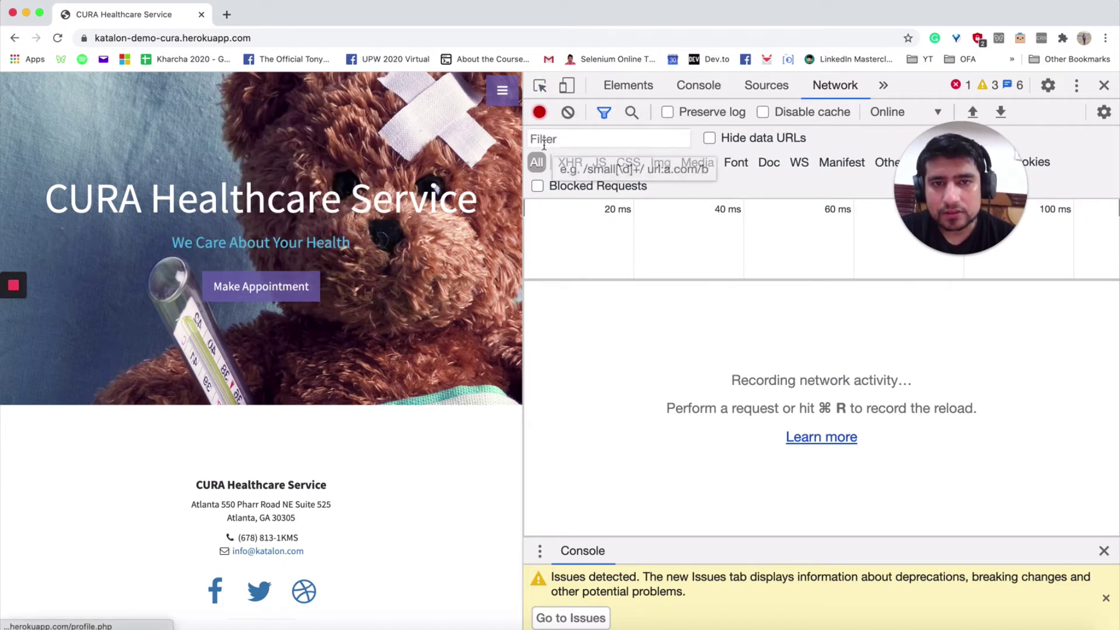
click(538, 85)
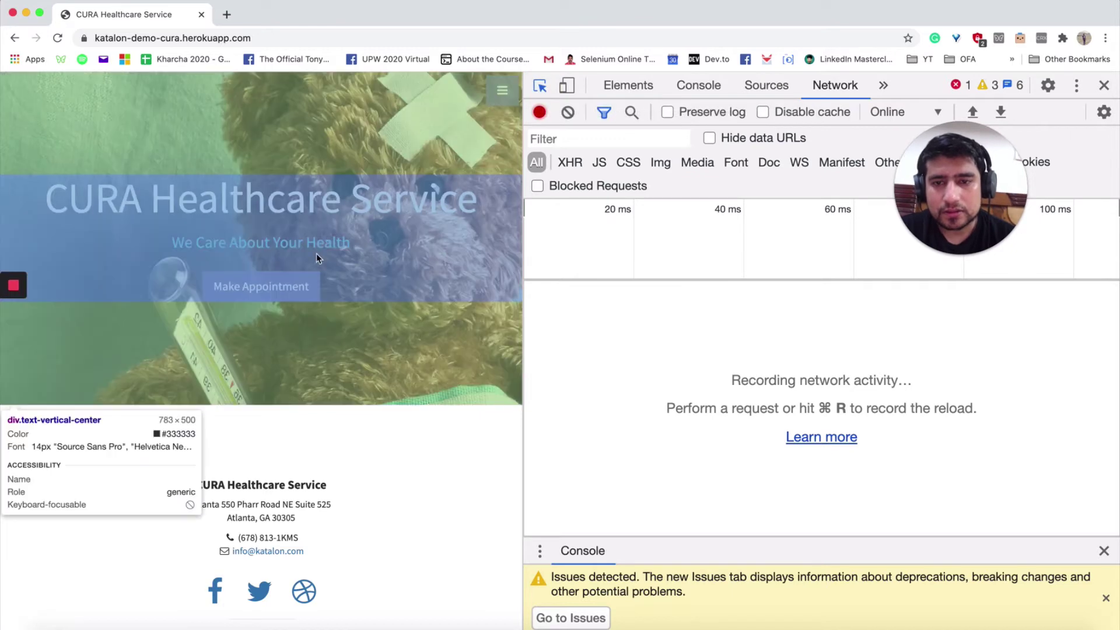
Inspect the Make Appointment link (btn-make-appointment), search the markup for 'a', then return to XMind
click(261, 286)
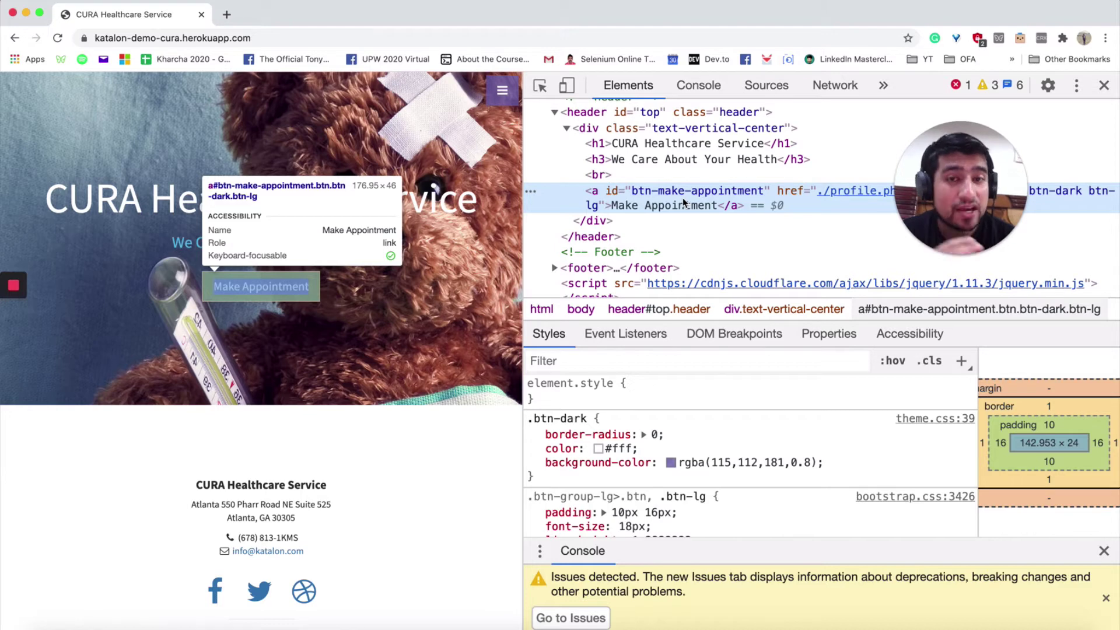
click(673, 252)
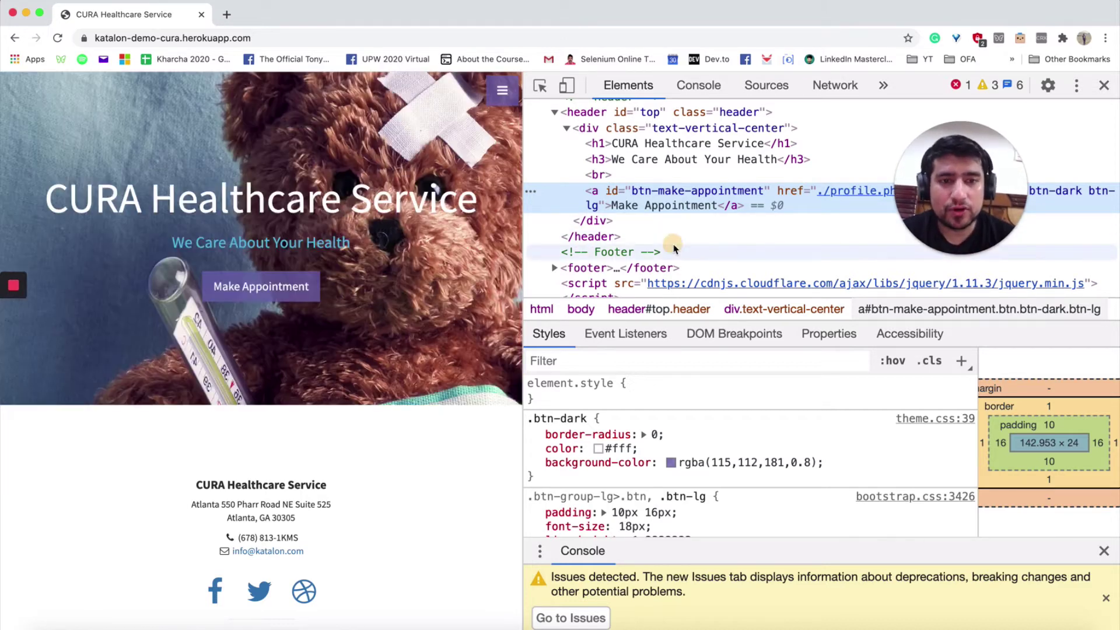
key(super+f)
text(a)
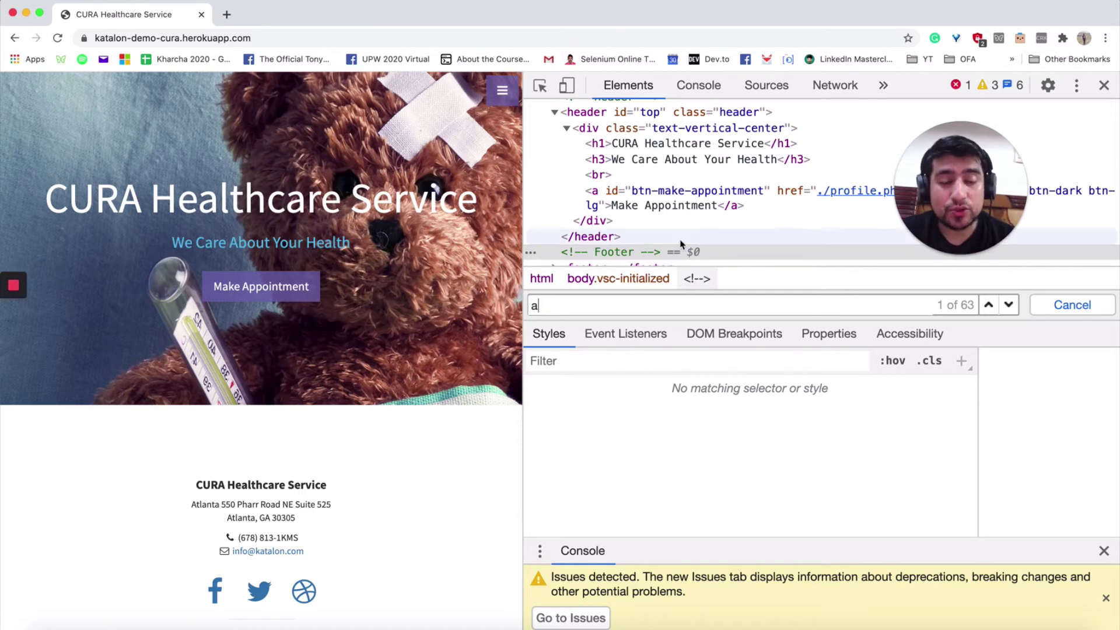
click(652, 197)
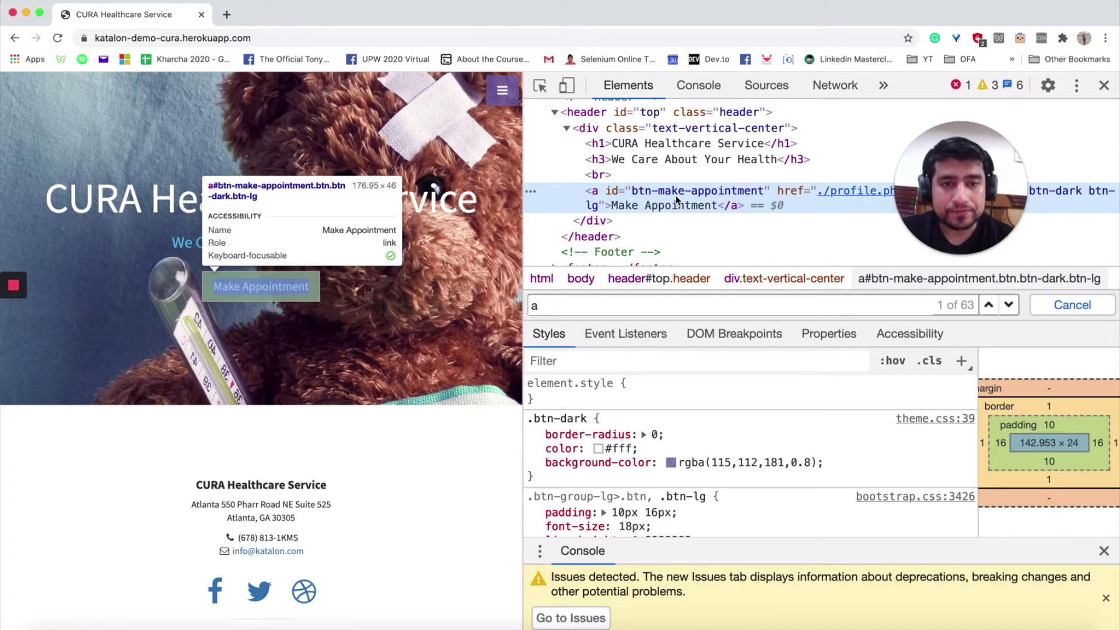
key(super+Tab)
Edit the 'Find a Single element' note, then reselect the findElement () topic and that note
double_click(612, 243)
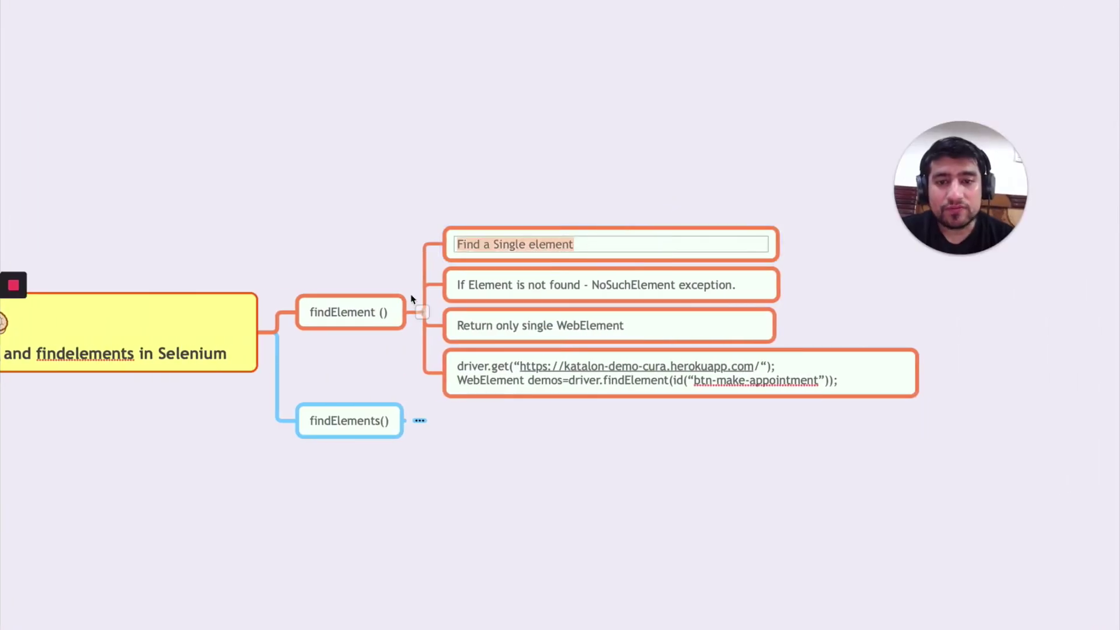
click(376, 312)
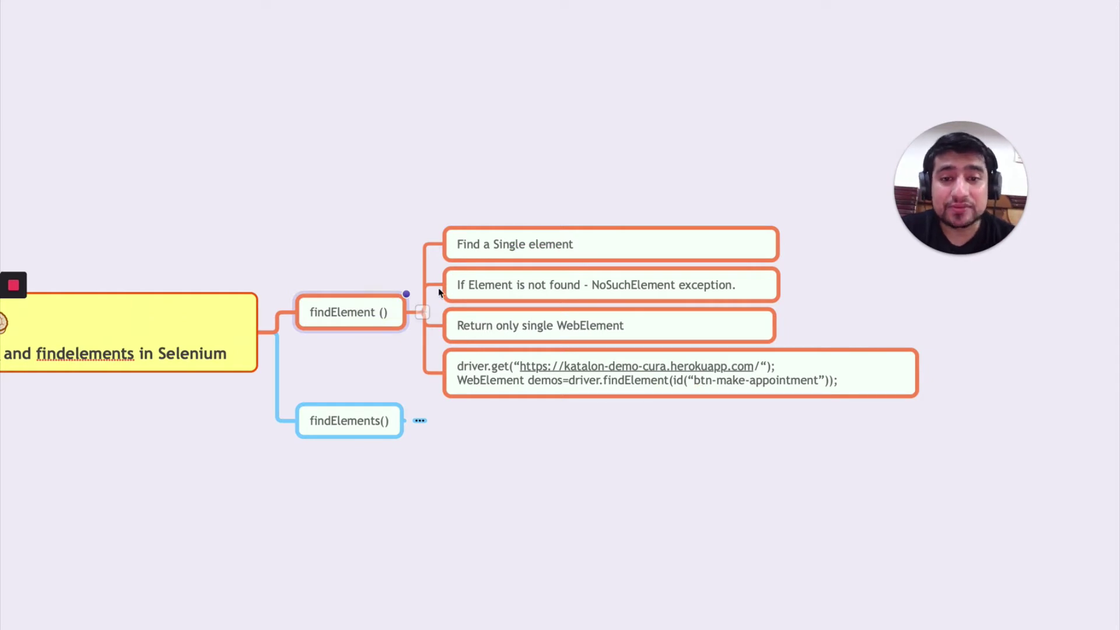
click(480, 254)
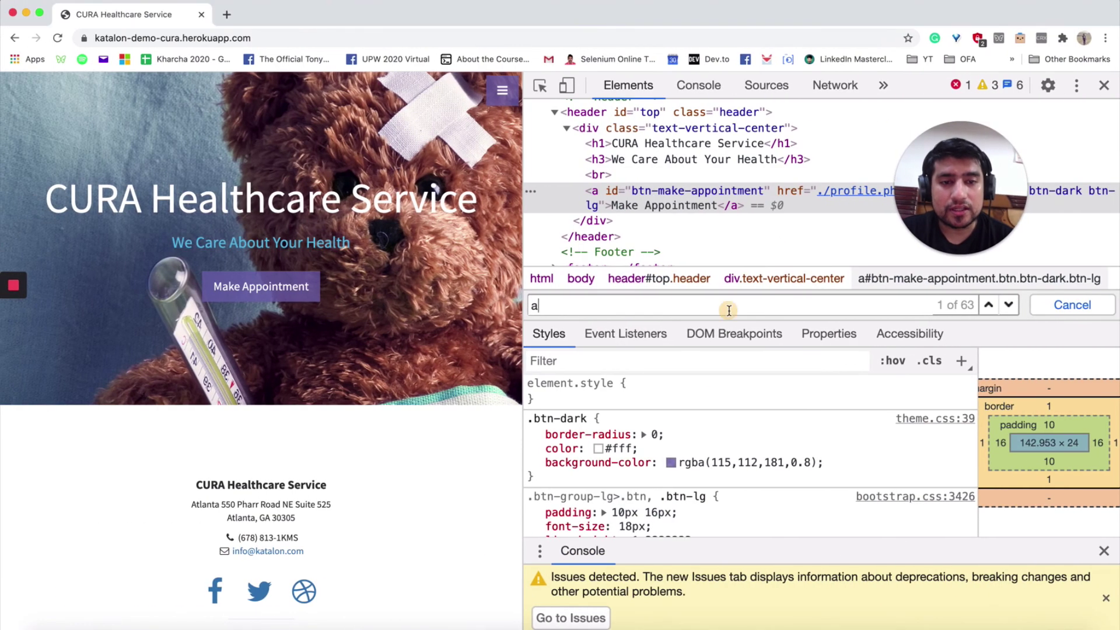
Replace the markup search text with 'p' and run it, getting 30 matches
key(BackSpace)
text(p)
key(Return)
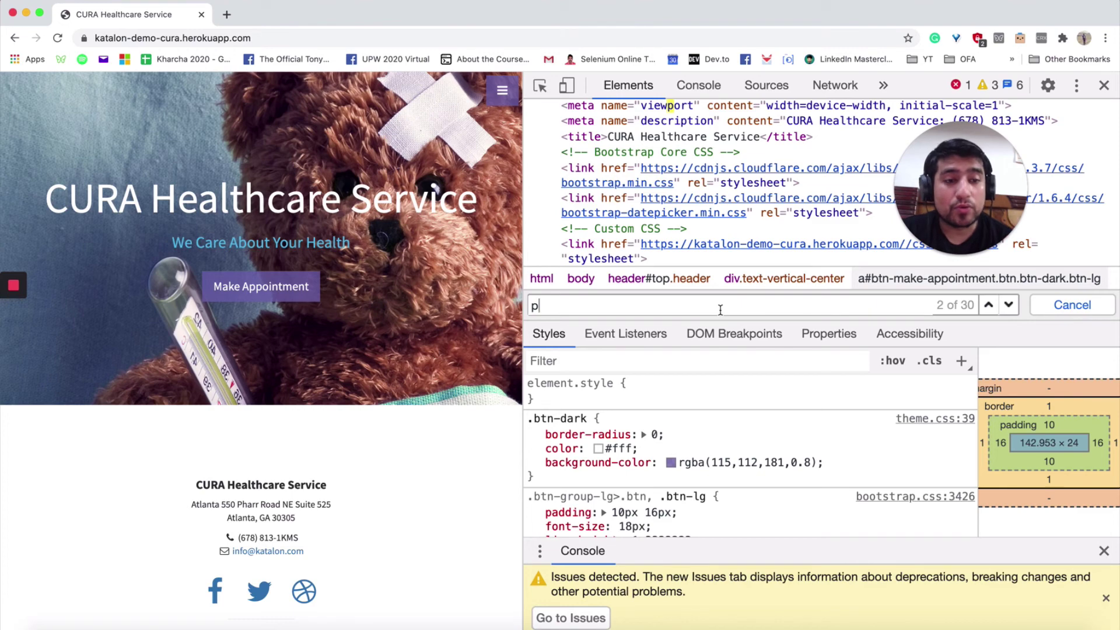